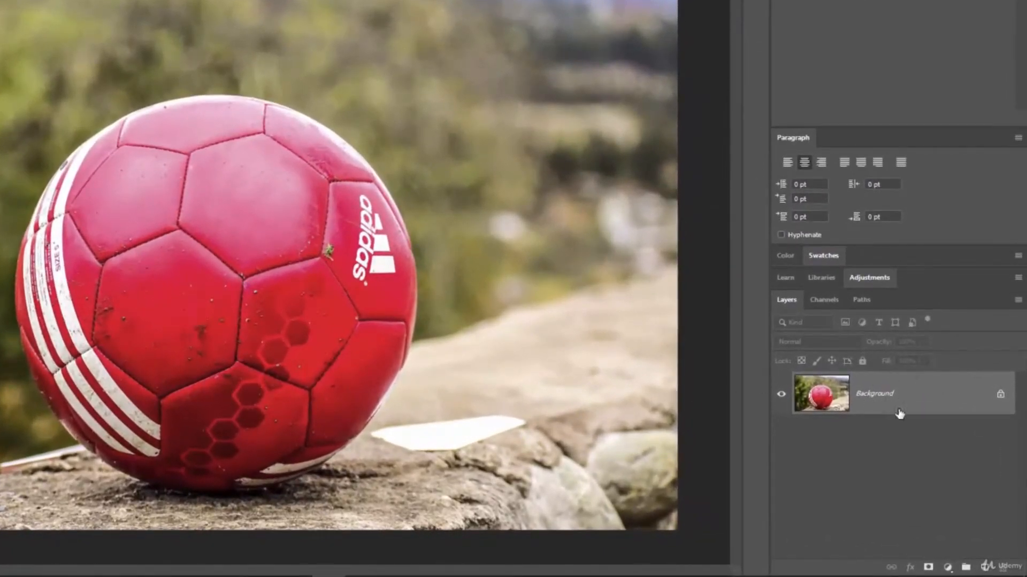
Add a layer mask to the soccer ball photo and set the Gradient tool to radial, Normal mode and 100% opacity.
click(928, 566)
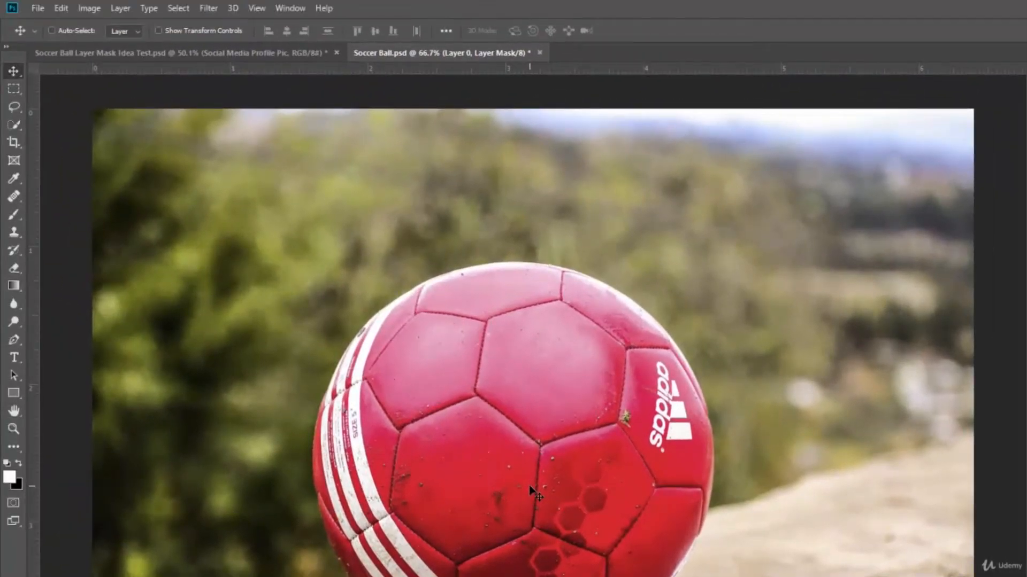
key(g)
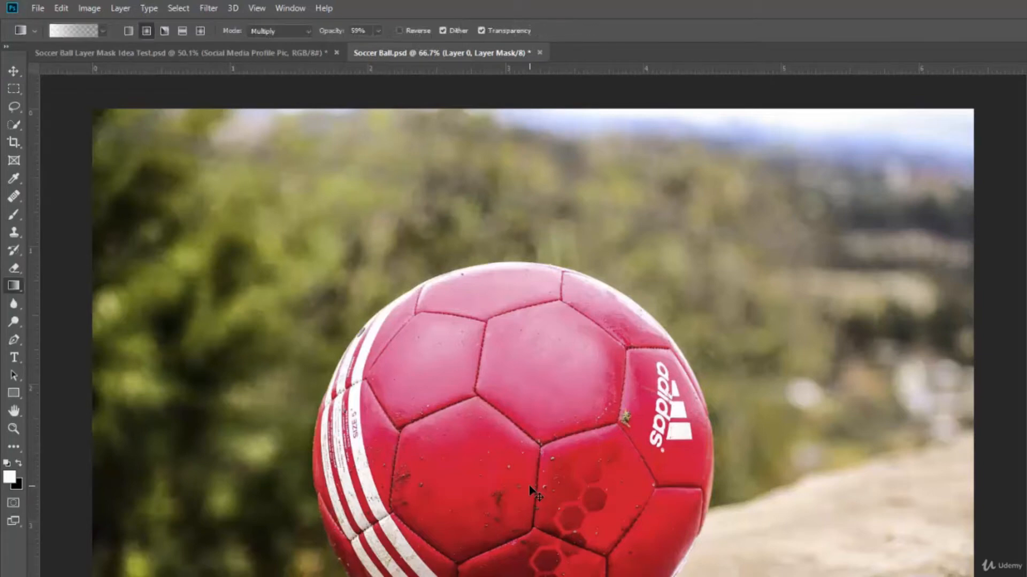
click(147, 30)
key(0)
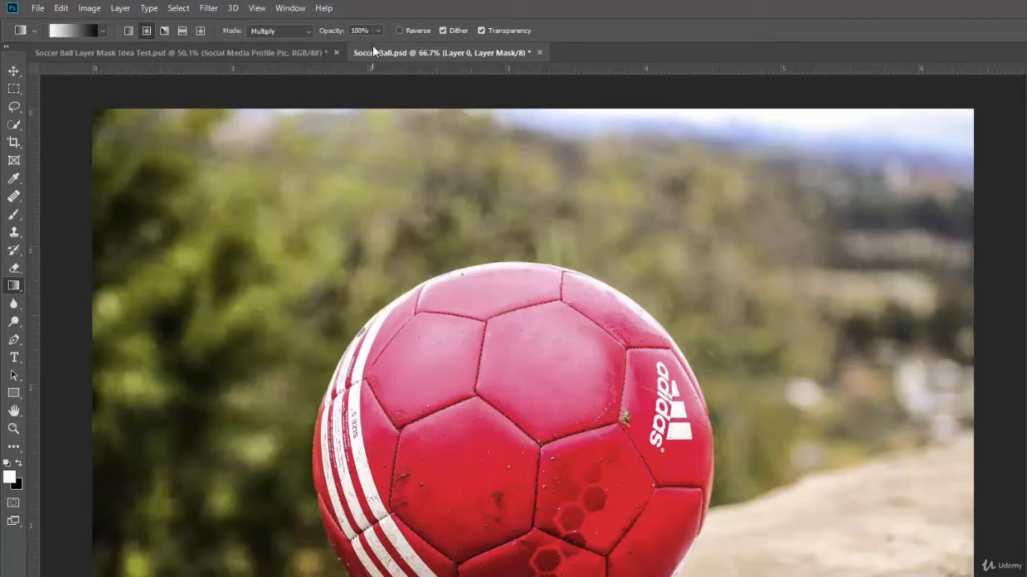
click(307, 31)
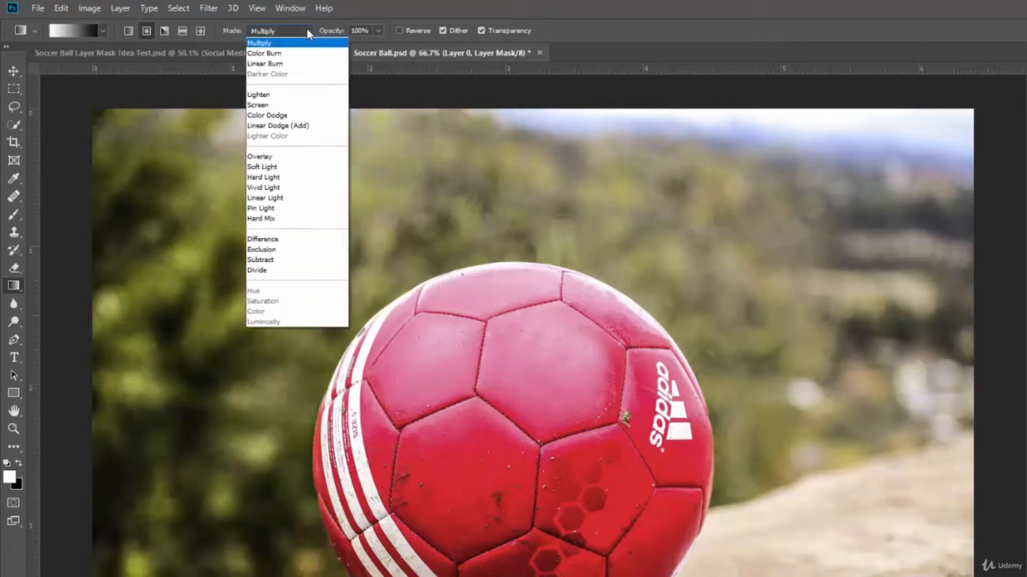
click(296, 40)
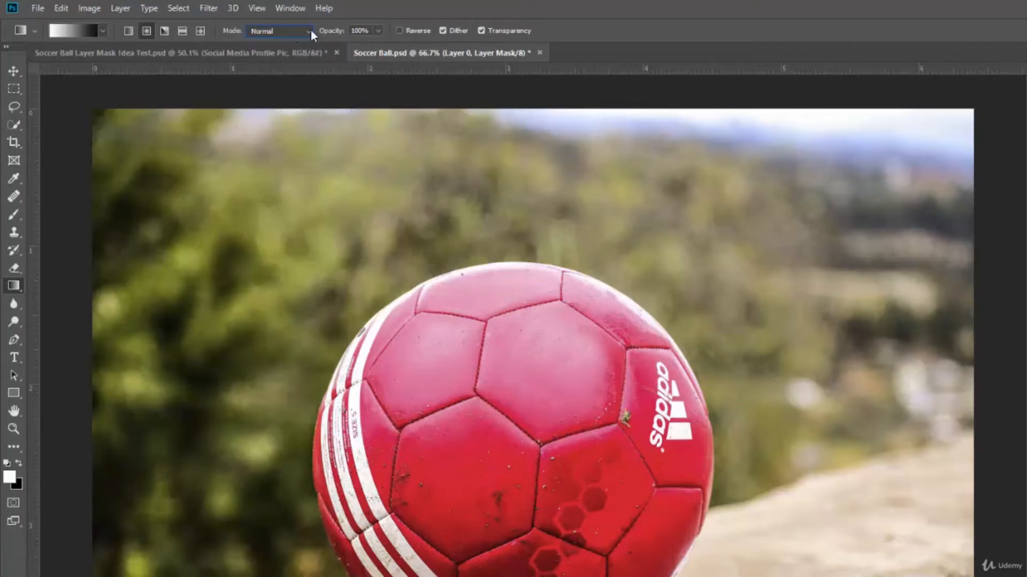
click(310, 31)
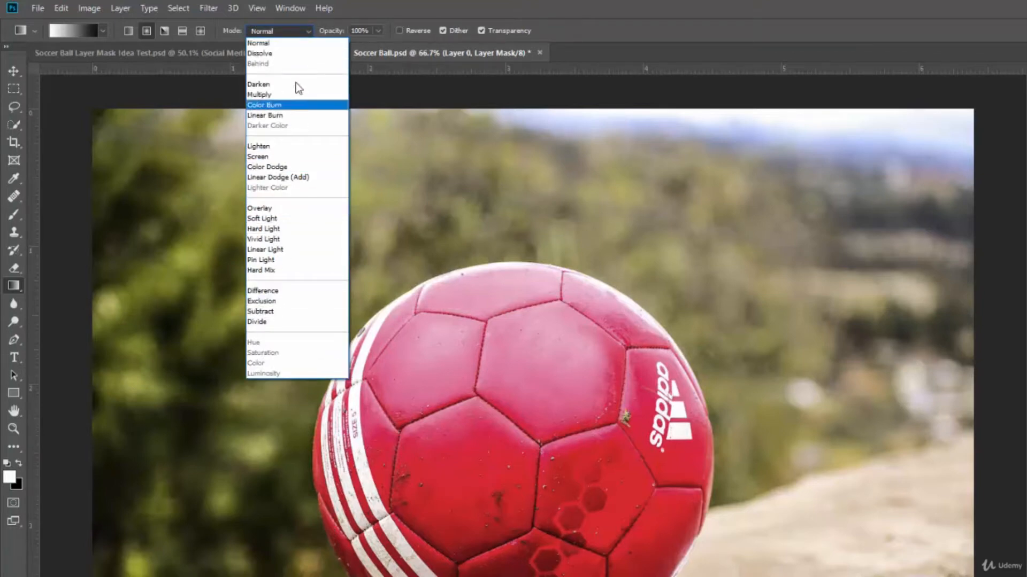
click(307, 31)
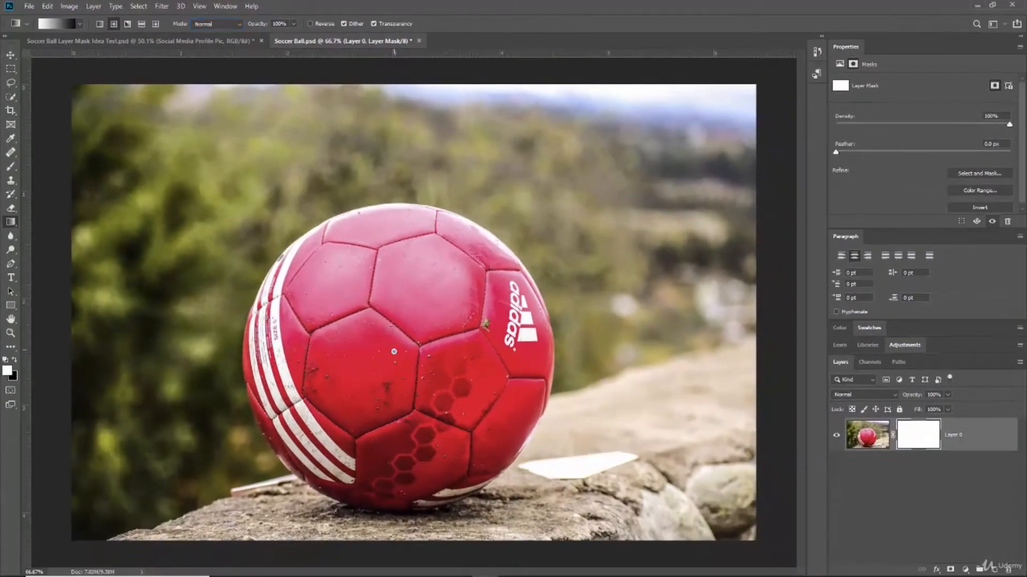
Draw a white-to-black radial gradient from the ball's centre on the layer mask, and invert the mask.
drag(390, 218, 393, 204)
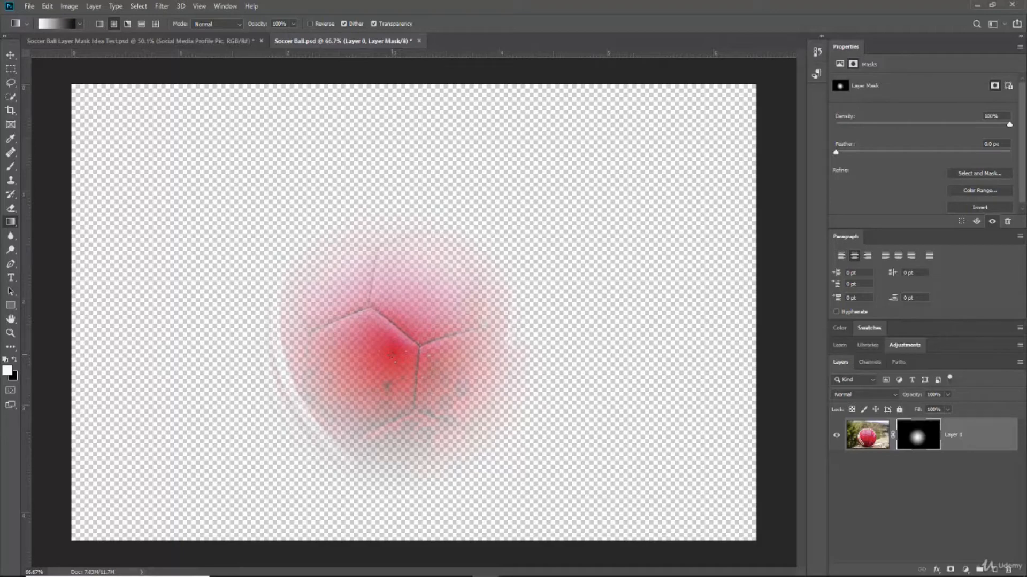
key(ctrl+i)
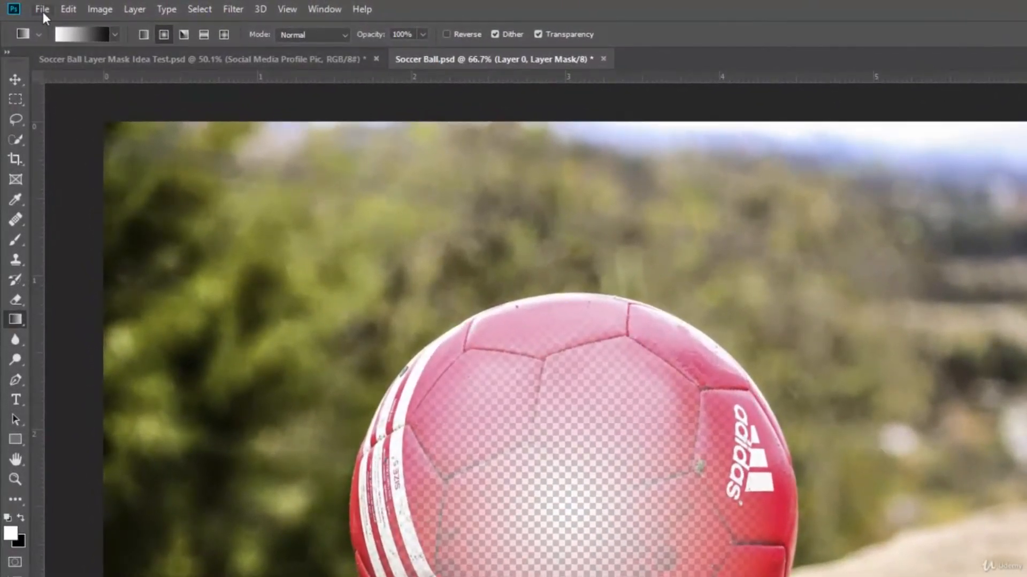
Place the Social Media Profile Pic image as an embedded layer and move it below the masked soccer ball layer.
click(42, 9)
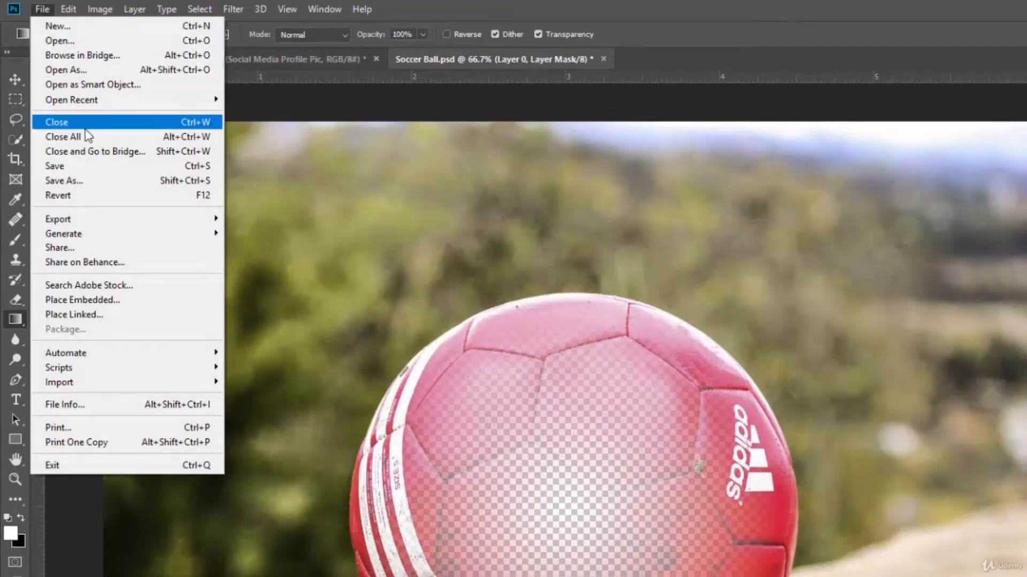
click(107, 301)
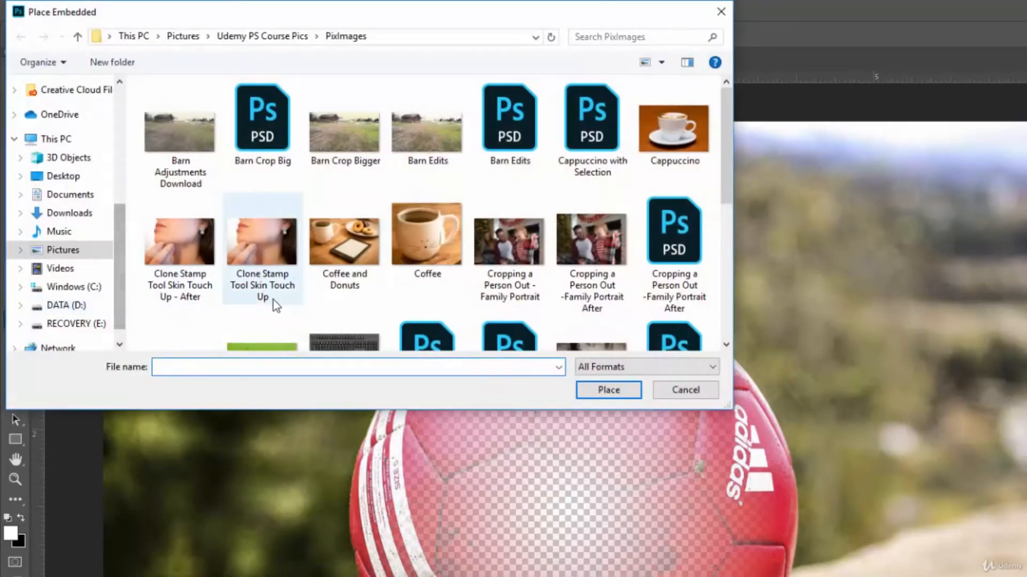
scroll(274, 298, down, 10)
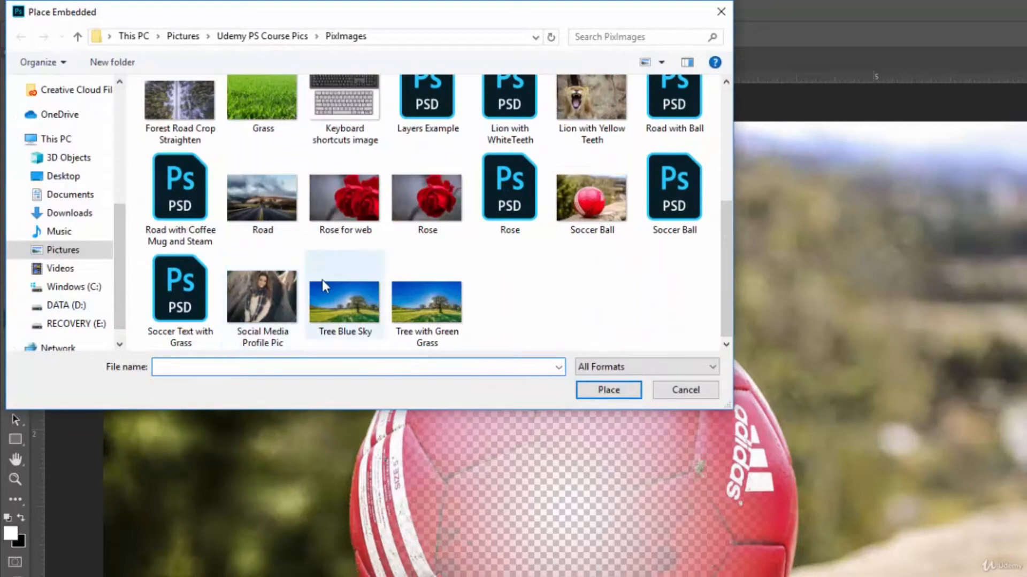
double_click(259, 303)
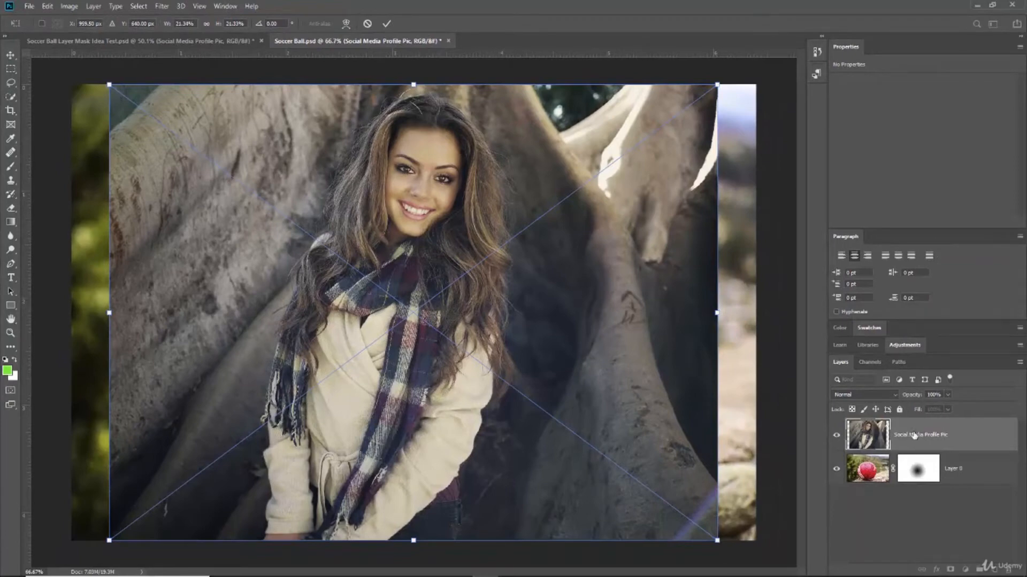
key(Return)
drag(919, 434, 926, 487)
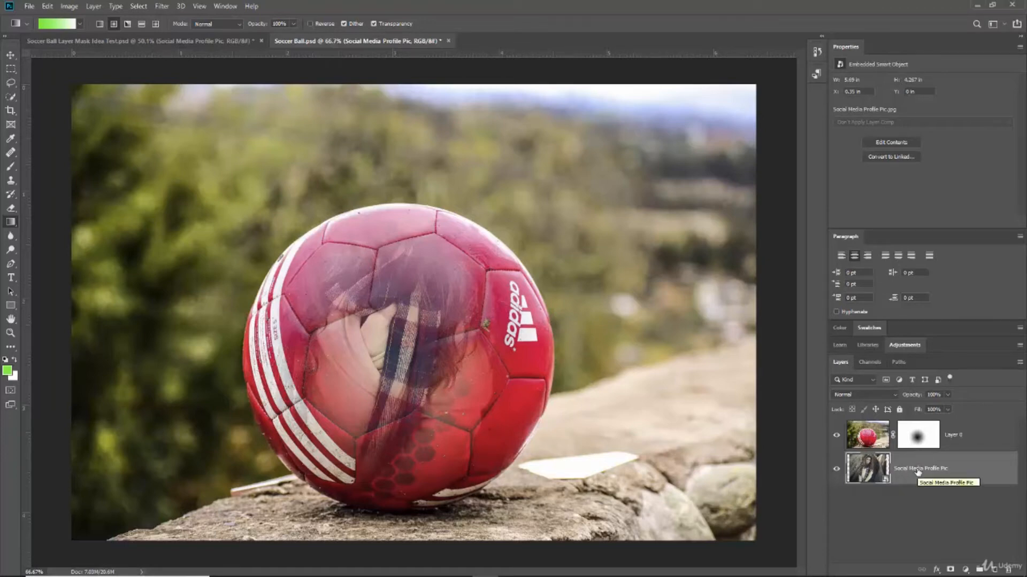
Move the portrait layer down so the woman's face lies within the lower-left part of the soccer ball.
key(v)
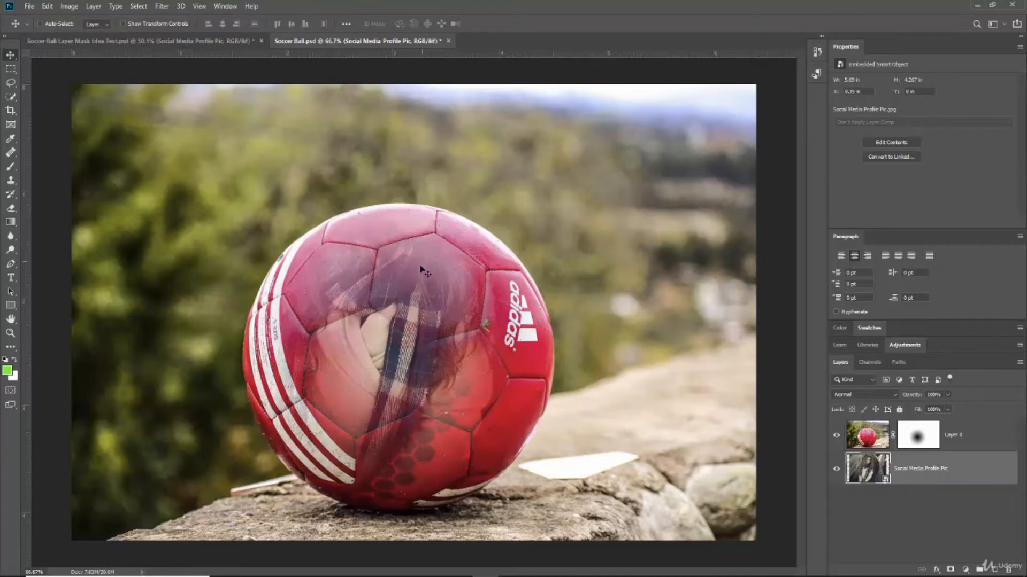
drag(378, 290, 376, 360)
drag(416, 279, 422, 306)
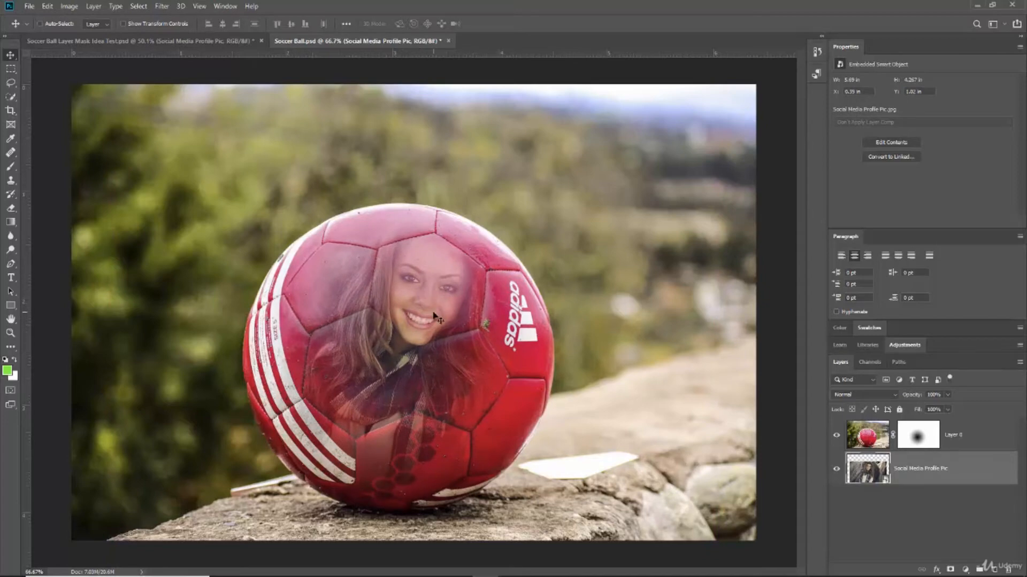
drag(432, 304, 378, 382)
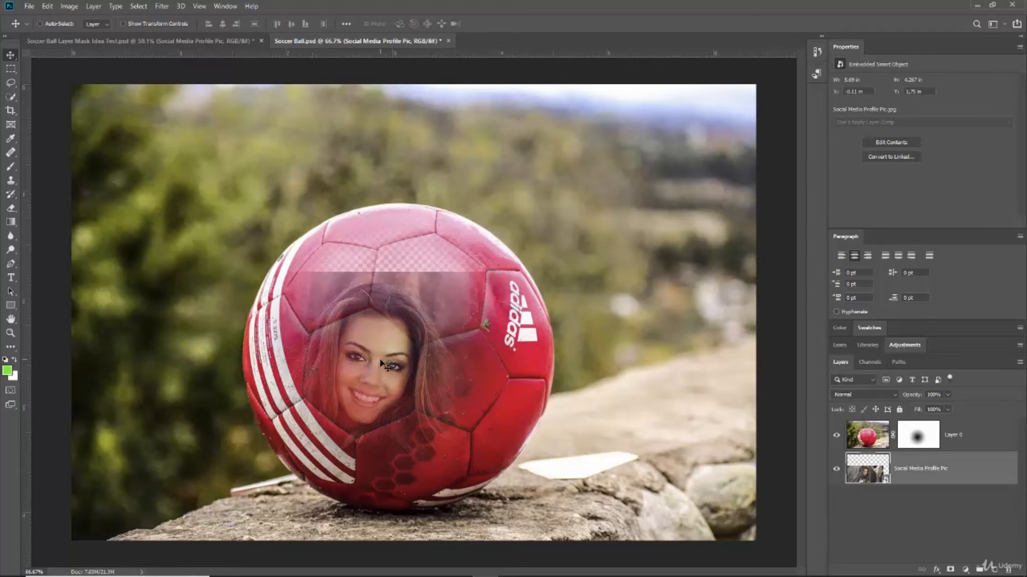
Scale the portrait up to about 29.7% and reposition it so the face sits in the ball's upper middle.
key(ctrl)
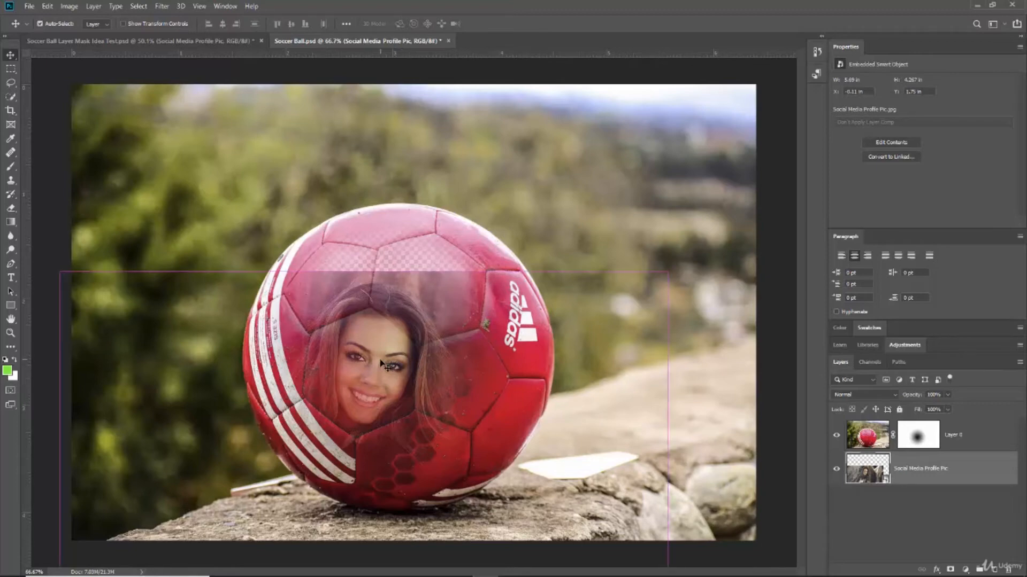
key(ctrl+t)
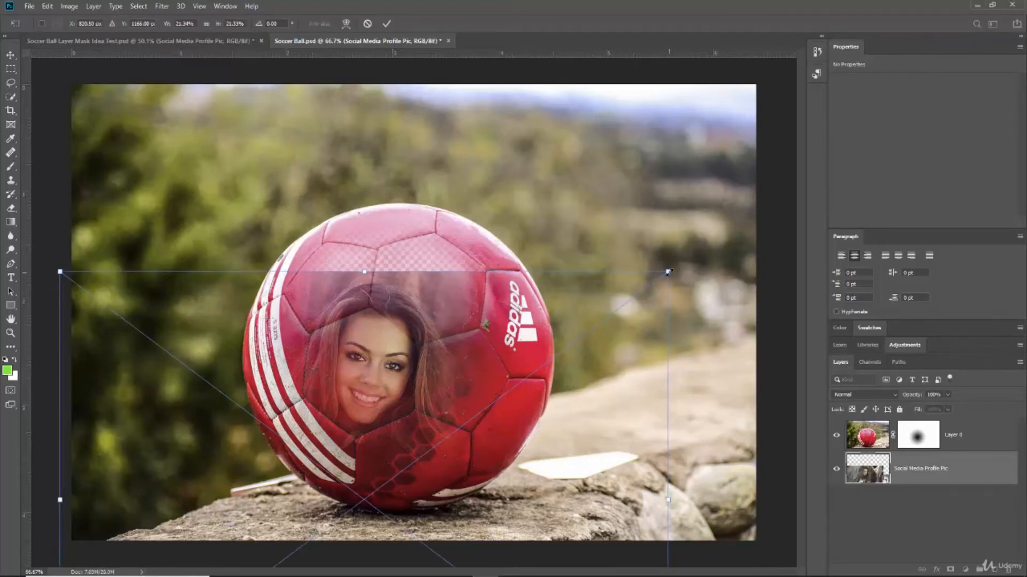
drag(668, 272, 907, 93)
drag(616, 172, 543, 224)
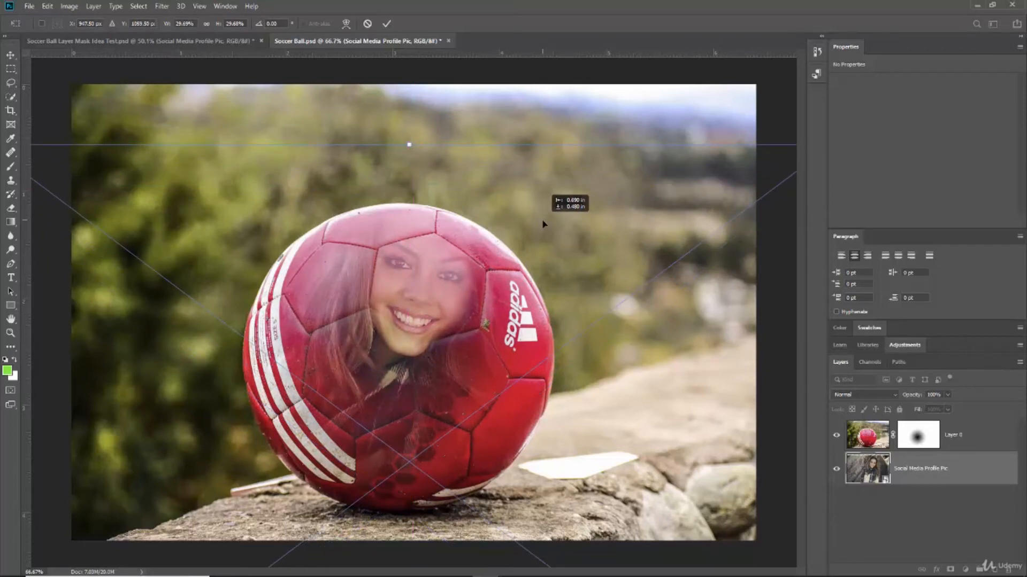
drag(542, 224, 498, 298)
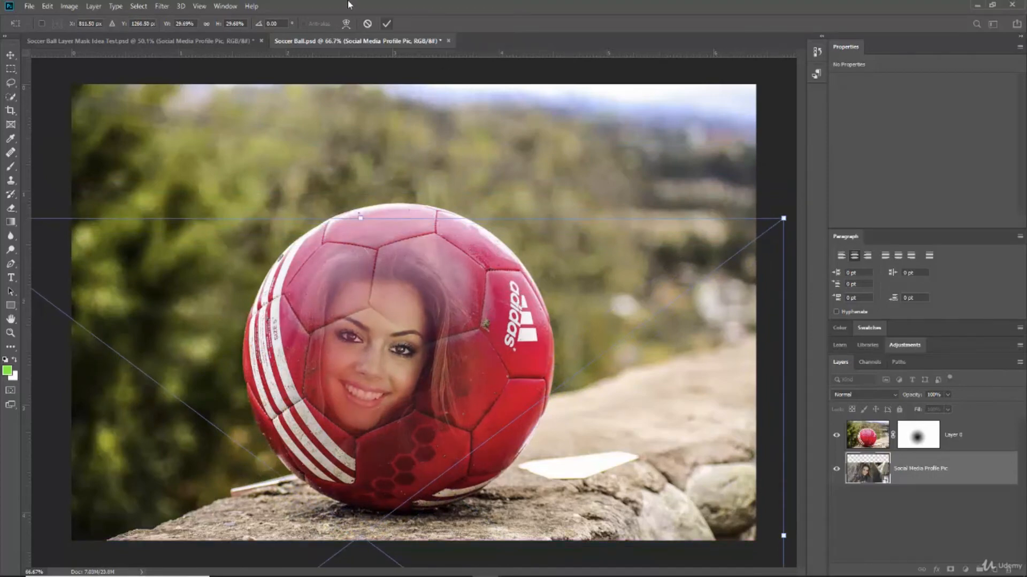
click(386, 24)
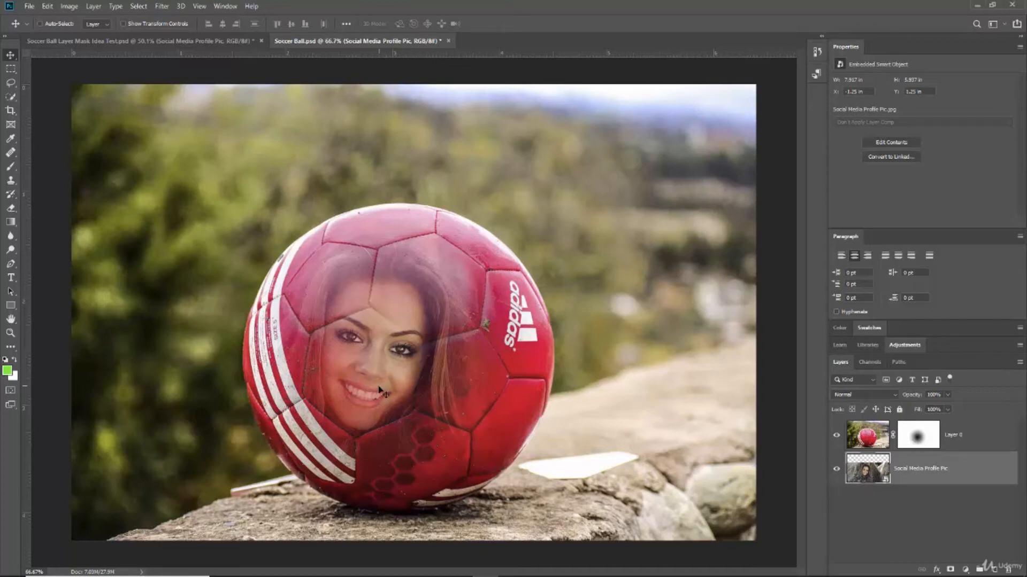
drag(380, 391, 409, 345)
drag(425, 311, 443, 279)
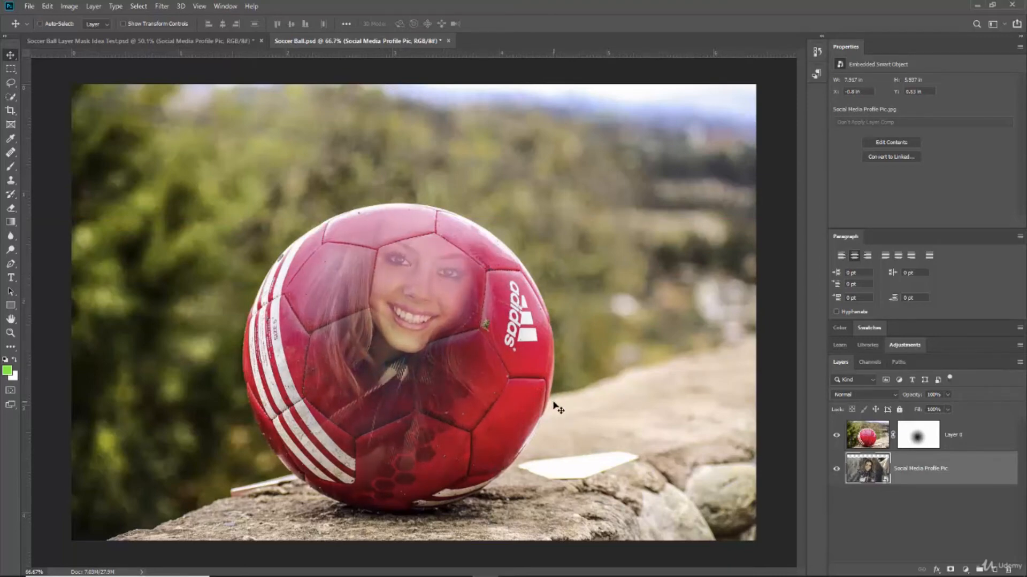
Delete the gradient mask from the soccer ball layer without applying it and add a blank layer mask.
click(919, 441)
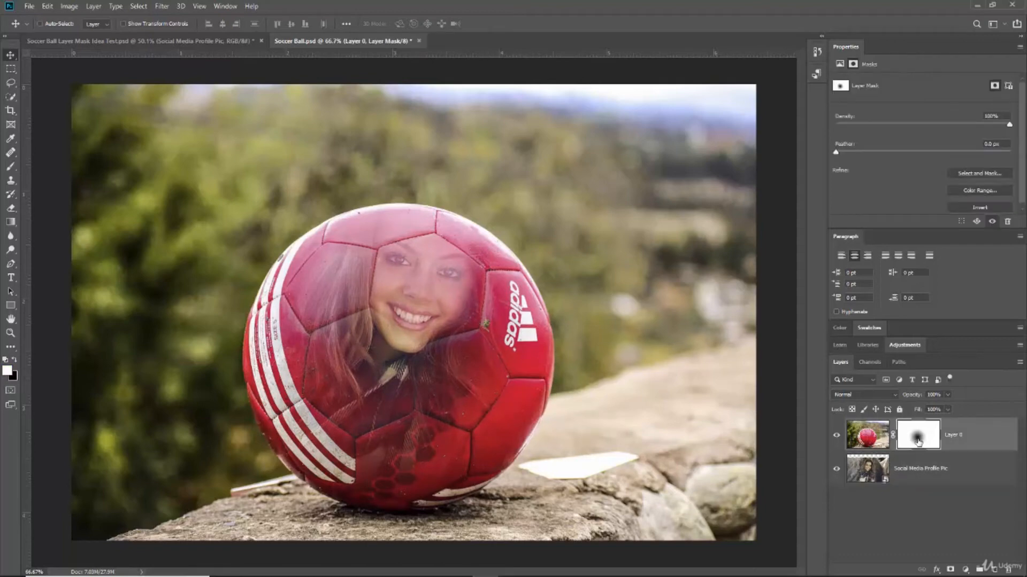
drag(918, 441, 1010, 571)
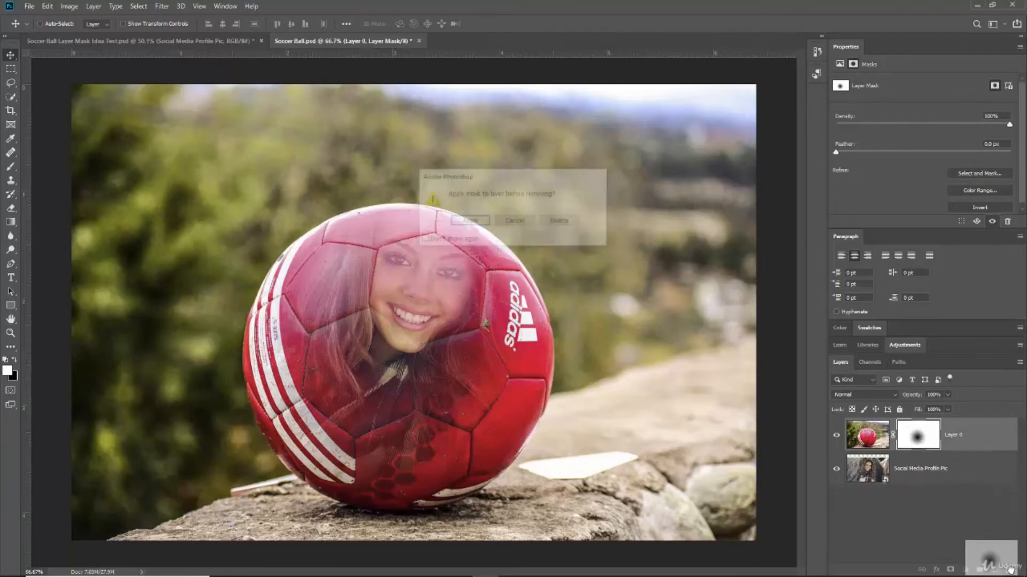
click(559, 221)
click(950, 570)
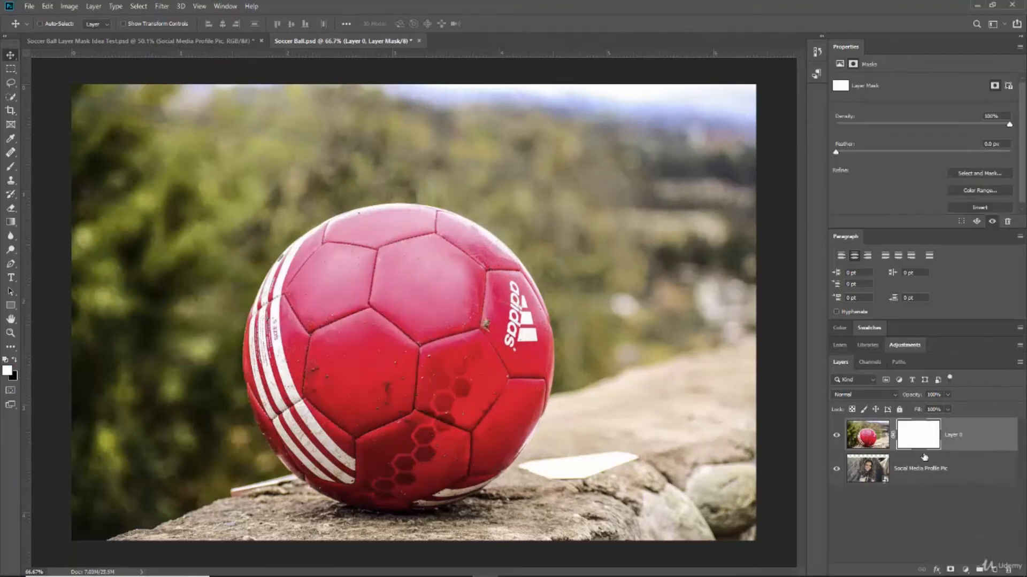
Brush black on the ball's mask to reveal the face, refining at 20% opacity and blending the surrounding edges back with white.
click(11, 167)
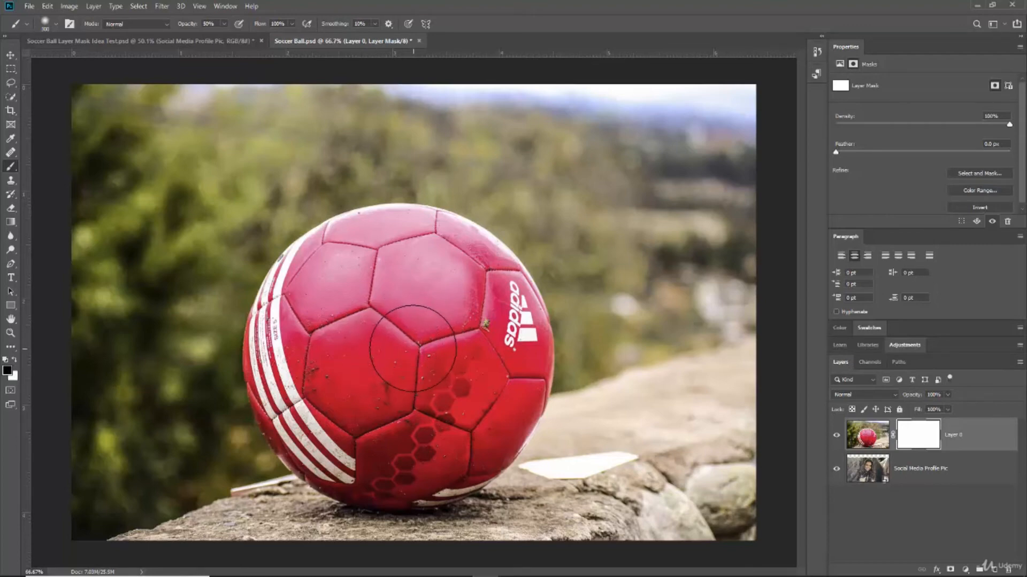
mouse_move(413, 349)
mouse_down()
mouse_move(392, 338)
mouse_move(369, 353)
mouse_move(389, 364)
mouse_move(422, 358)
mouse_move(437, 338)
mouse_move(422, 292)
mouse_move(383, 285)
mouse_move(349, 302)
mouse_move(354, 286)
mouse_move(379, 262)
mouse_move(446, 264)
mouse_move(477, 316)
mouse_move(463, 341)
mouse_move(438, 350)
mouse_move(439, 275)
mouse_up()
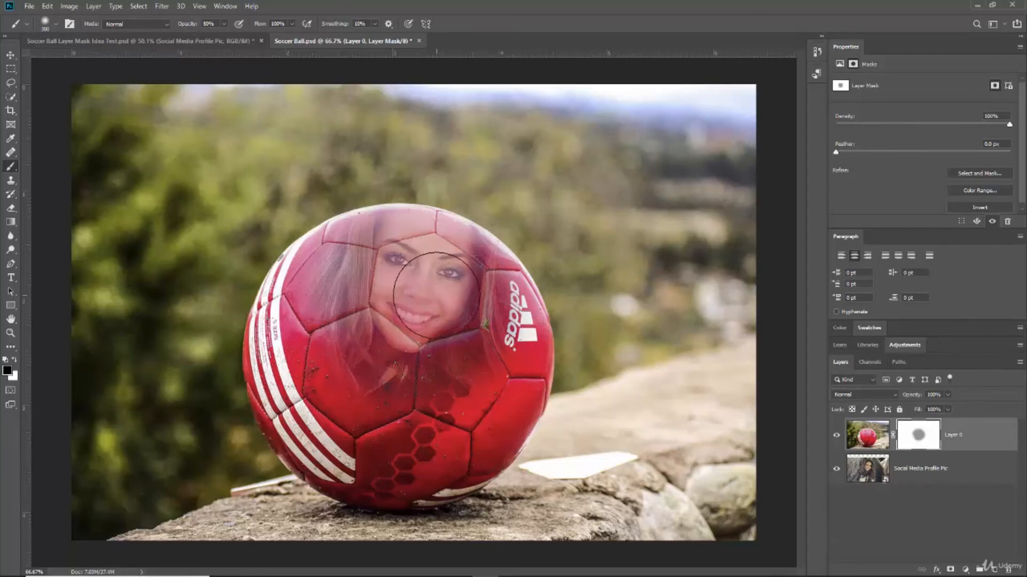
key(2)
mouse_move(437, 296)
mouse_down()
mouse_move(445, 290)
mouse_move(386, 296)
mouse_move(429, 297)
mouse_move(405, 310)
mouse_move(434, 278)
mouse_move(428, 299)
mouse_move(364, 283)
mouse_move(298, 314)
mouse_up()
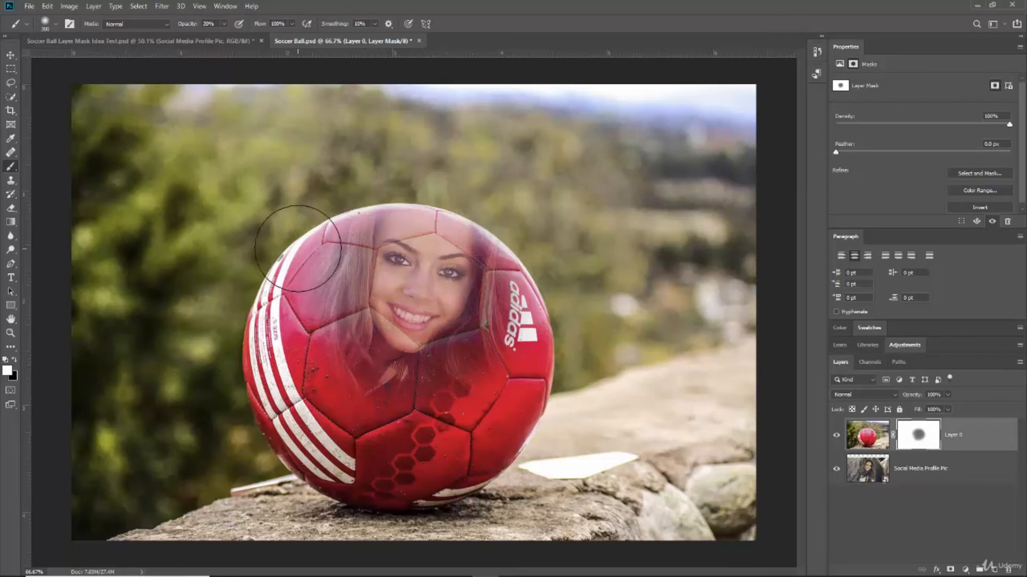
mouse_move(299, 235)
mouse_down()
mouse_move(292, 318)
mouse_move(296, 260)
mouse_move(278, 310)
mouse_move(284, 321)
mouse_move(281, 296)
mouse_move(317, 226)
mouse_move(280, 264)
mouse_move(300, 378)
mouse_move(346, 415)
mouse_move(414, 434)
mouse_move(486, 418)
mouse_move(531, 383)
mouse_move(554, 304)
mouse_move(528, 364)
mouse_move(496, 386)
mouse_move(523, 353)
mouse_up()
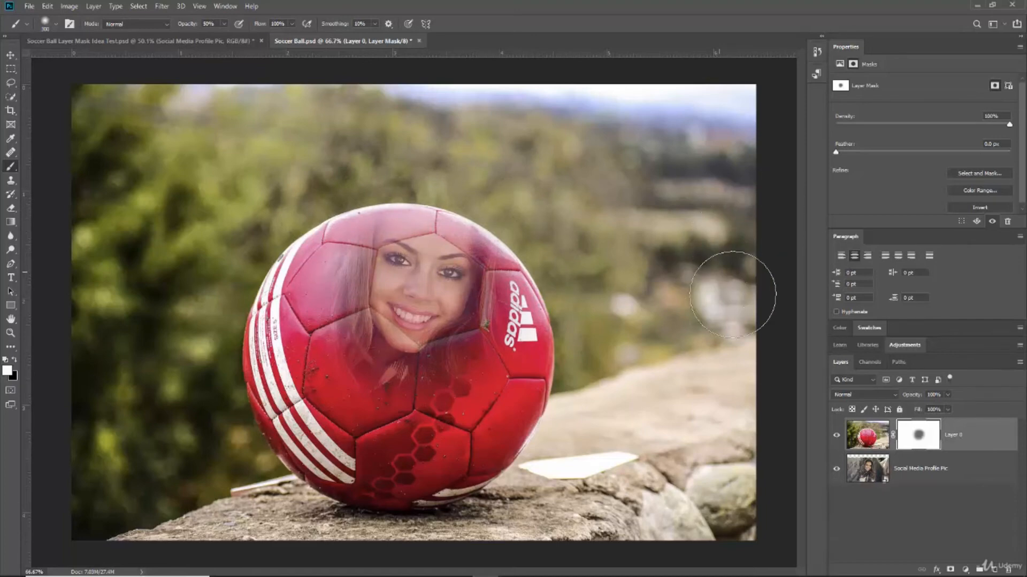
Shrink the portrait layer to about 6.4 by 4.8 in and recentre the face in the revealed area of the ball.
click(915, 475)
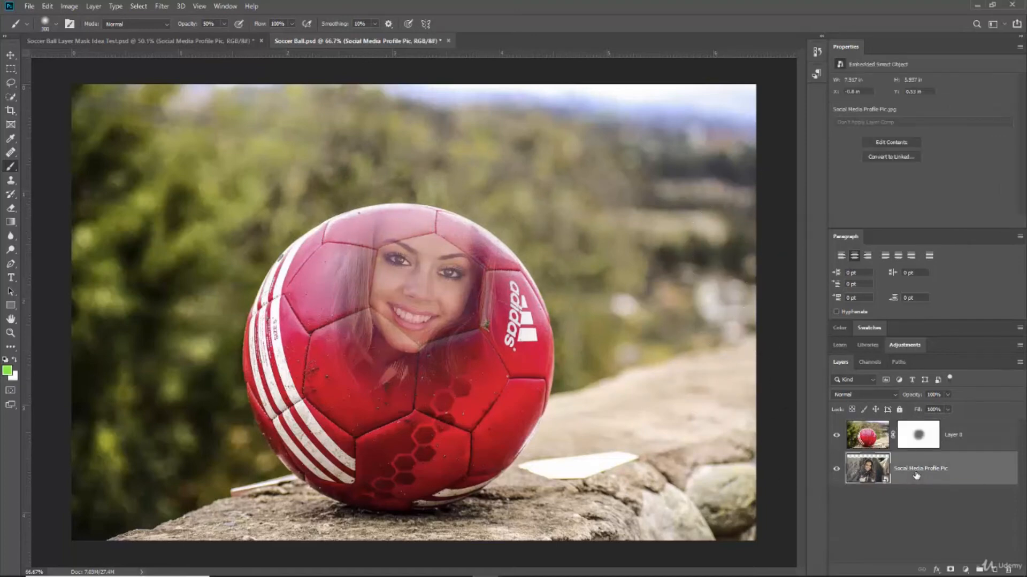
key(v)
mouse_move(448, 332)
mouse_down()
mouse_move(452, 324)
mouse_move(442, 323)
mouse_up()
key(ctrl+t)
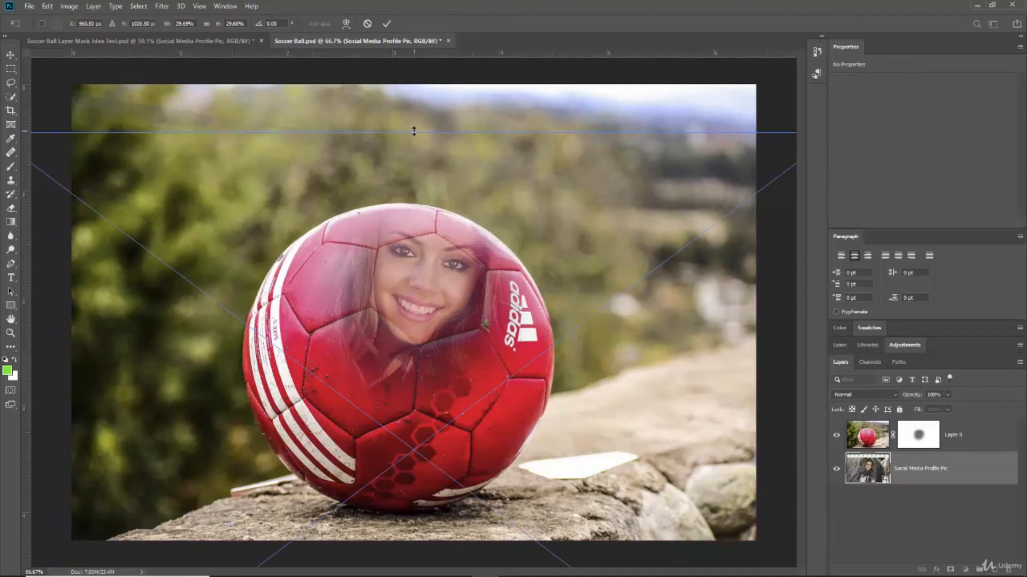
drag(414, 131, 428, 243)
drag(491, 309, 490, 235)
click(386, 23)
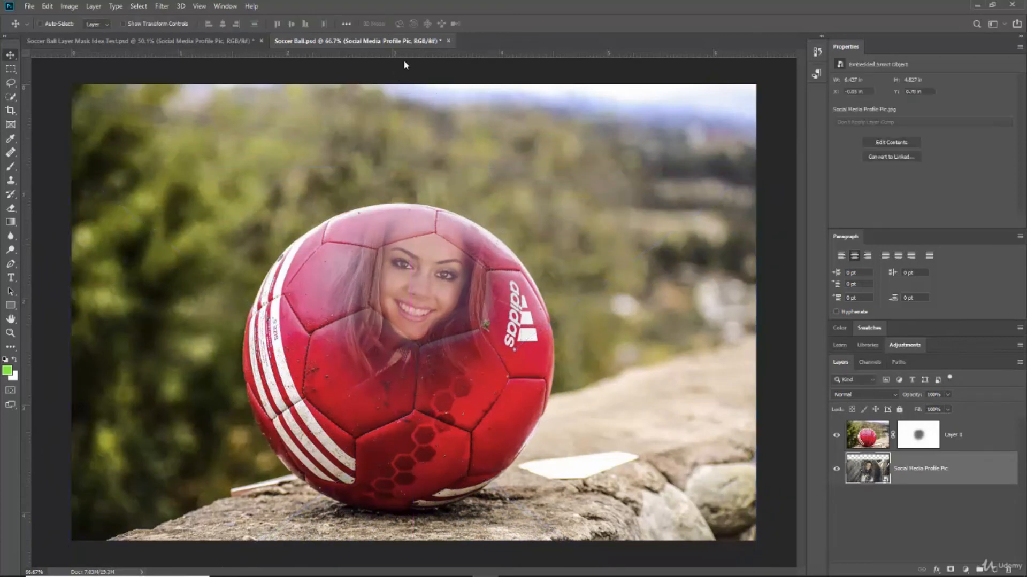
Paint white at partial opacity on the soccer ball layer's mask over the face and hair to fade the portrait.
click(920, 440)
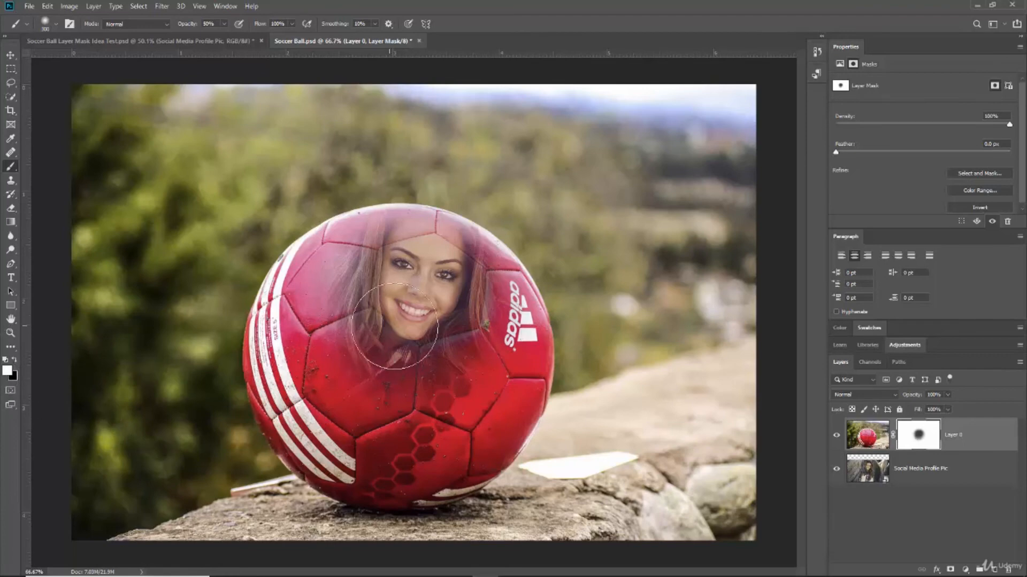
mouse_move(420, 319)
mouse_down()
mouse_move(461, 278)
mouse_move(413, 261)
mouse_move(352, 282)
mouse_move(349, 338)
mouse_move(435, 359)
mouse_move(482, 278)
mouse_move(404, 210)
mouse_move(269, 296)
mouse_move(385, 383)
mouse_move(458, 312)
mouse_move(343, 324)
mouse_move(467, 368)
mouse_up()
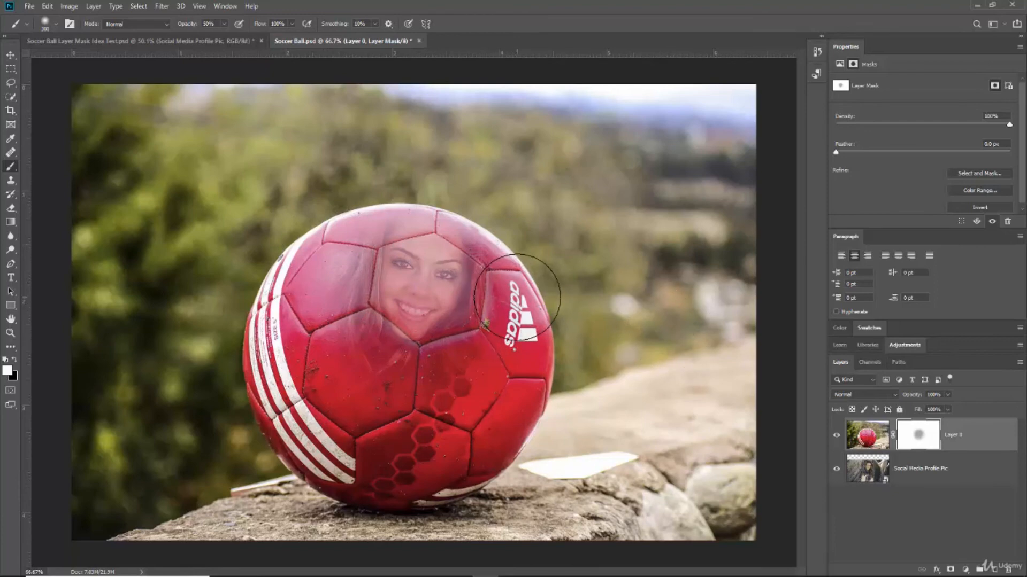
Paint white at 20% opacity on the soccer ball layer's mask over the face to fade the portrait further.
key(2)
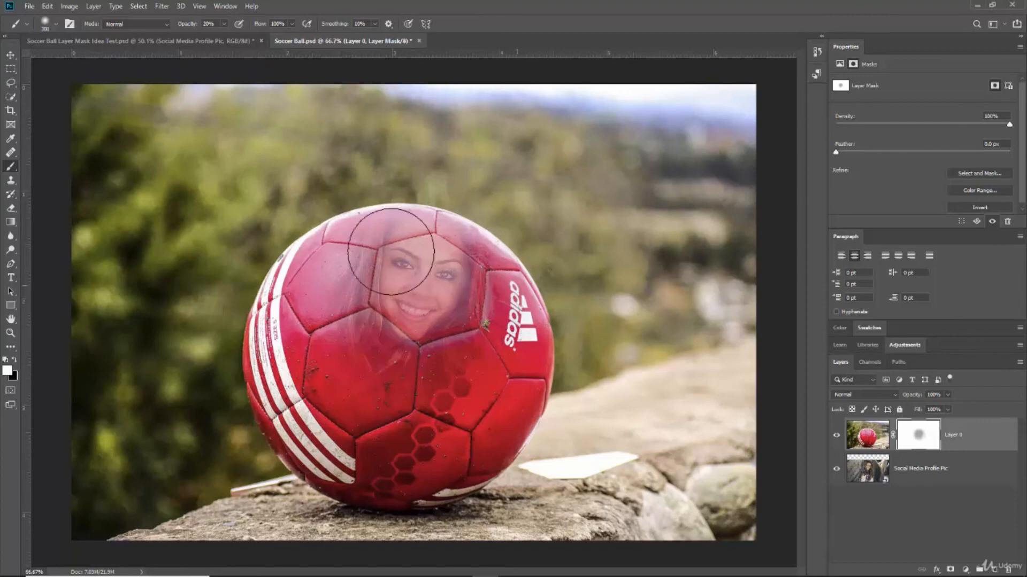
mouse_move(361, 295)
mouse_down()
mouse_move(382, 239)
mouse_move(457, 224)
mouse_move(378, 231)
mouse_move(316, 279)
mouse_move(375, 364)
mouse_move(495, 358)
mouse_move(381, 261)
mouse_up()
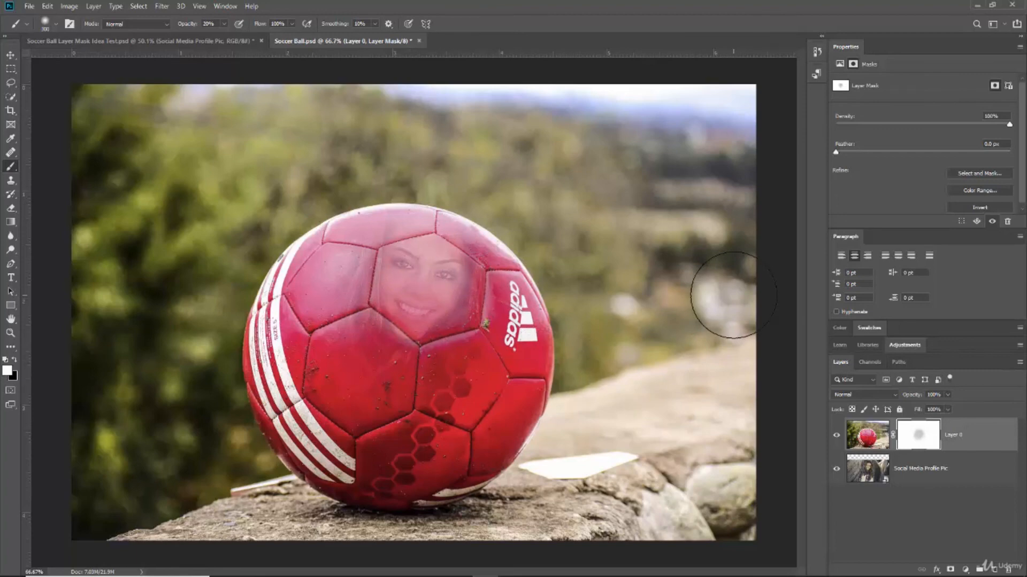
Enlarge the portrait layer to about 8.5 by 6.4 in (32% scale) and move it down so the face sits centrally on the ball.
click(917, 471)
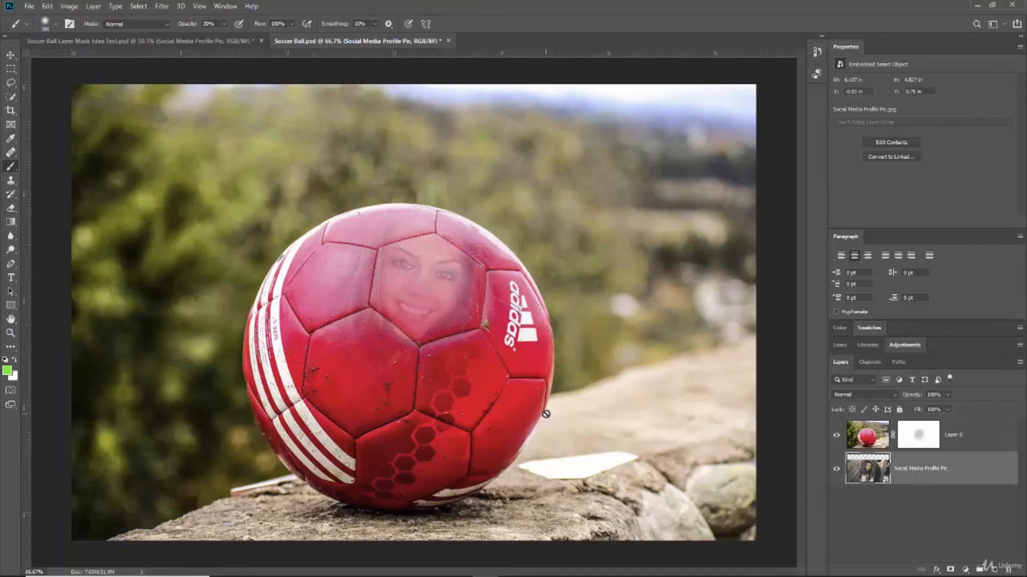
key(ctrl+t)
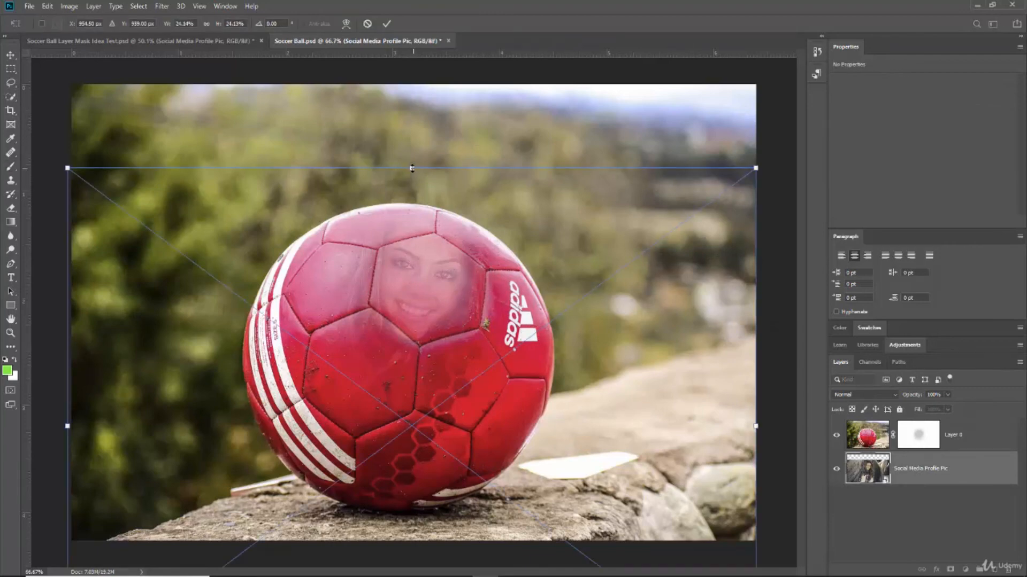
drag(412, 168, 423, 3)
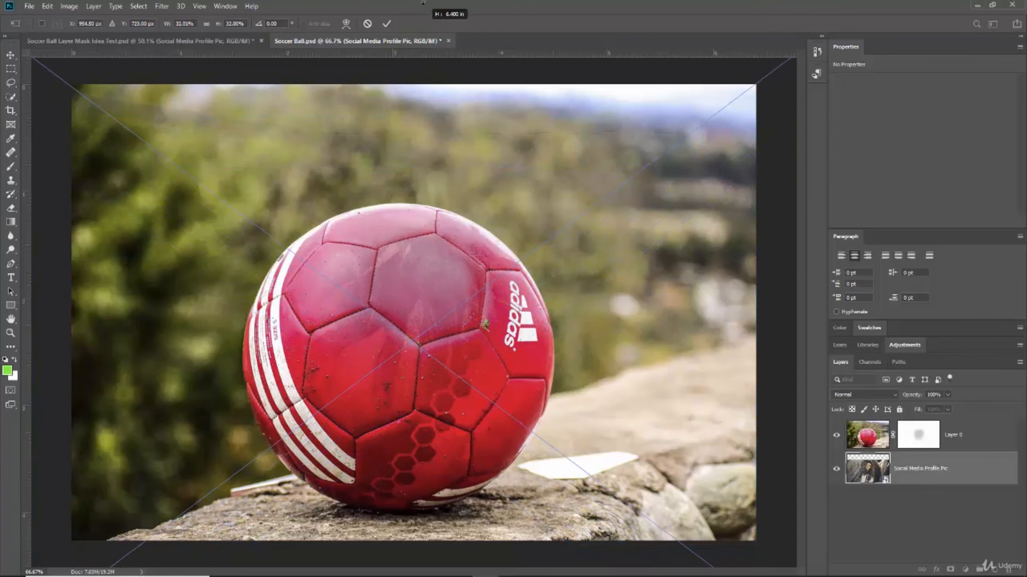
drag(480, 185, 455, 339)
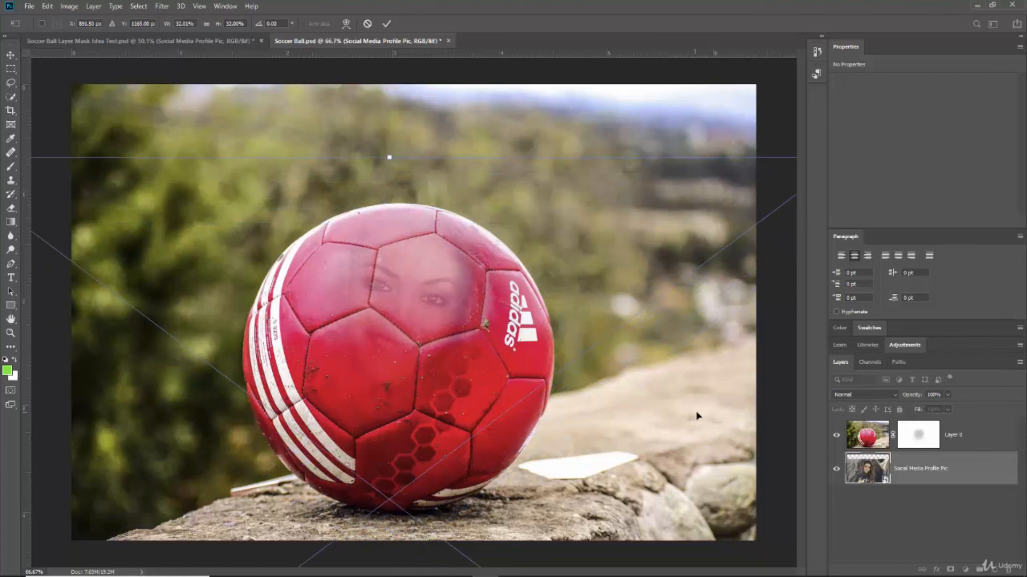
click(388, 22)
Brush black at 20% opacity on the ball's mask to reveal the enlarged face, and soften the surrounding hair with white at 12%.
key(b)
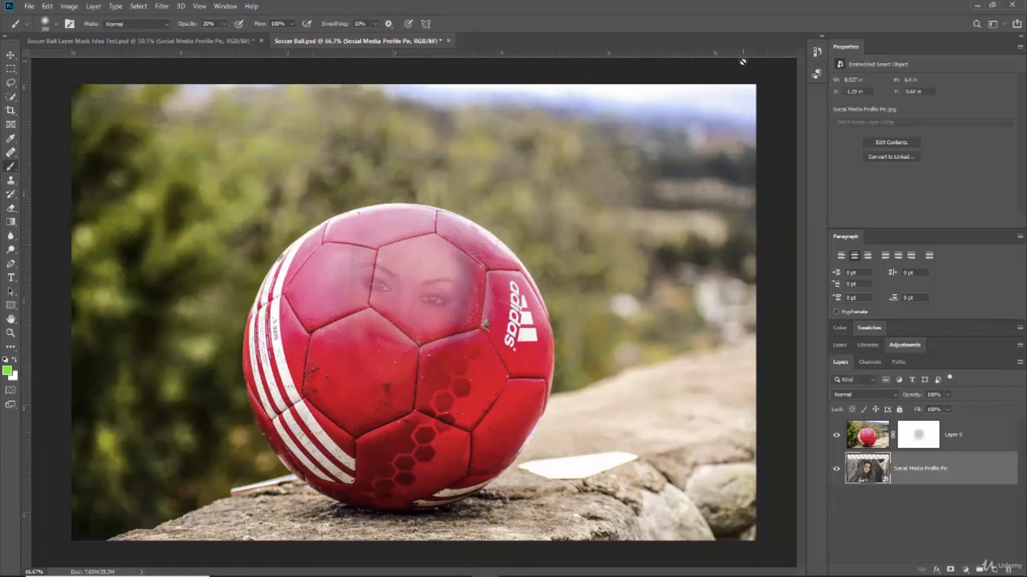
click(924, 448)
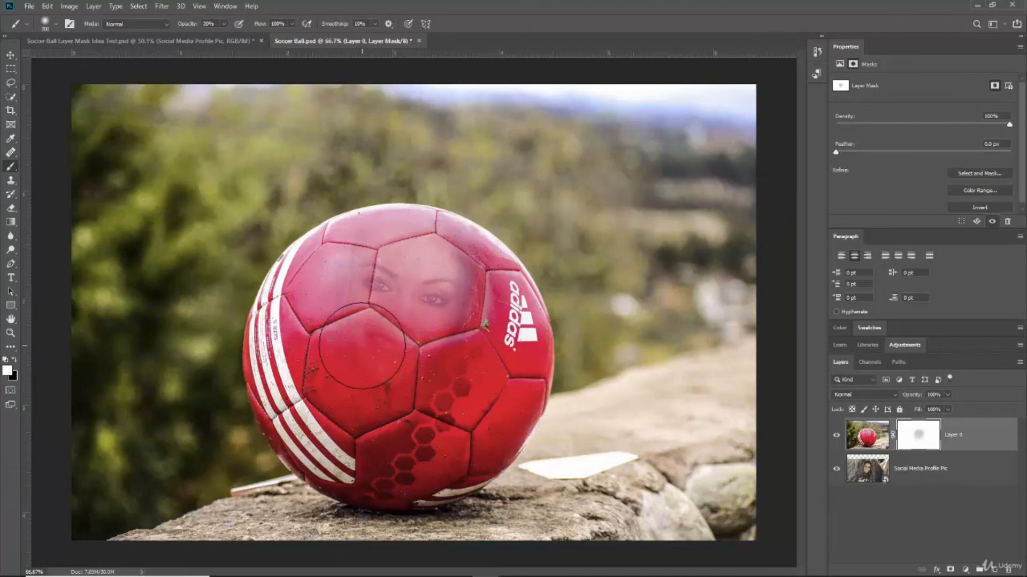
mouse_move(362, 346)
mouse_down()
mouse_move(442, 335)
mouse_move(482, 350)
mouse_move(345, 336)
mouse_move(442, 370)
mouse_move(385, 379)
mouse_move(334, 365)
mouse_move(422, 321)
mouse_move(400, 342)
mouse_move(350, 316)
mouse_move(353, 244)
mouse_move(365, 234)
mouse_move(337, 308)
mouse_move(355, 353)
mouse_move(426, 393)
mouse_move(454, 368)
mouse_move(451, 313)
mouse_move(384, 352)
mouse_move(390, 299)
mouse_move(372, 310)
mouse_move(437, 334)
mouse_up()
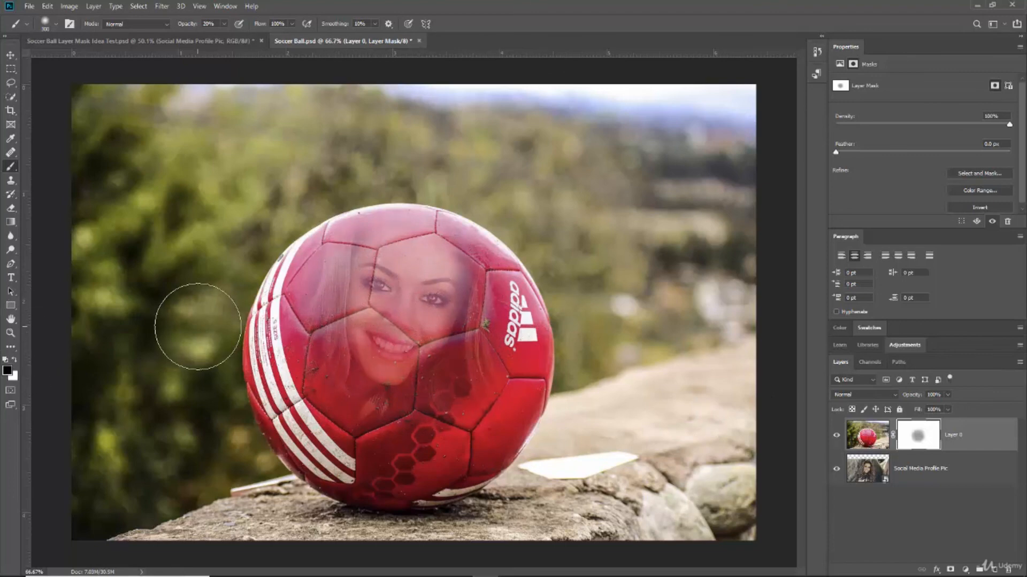
key(x)
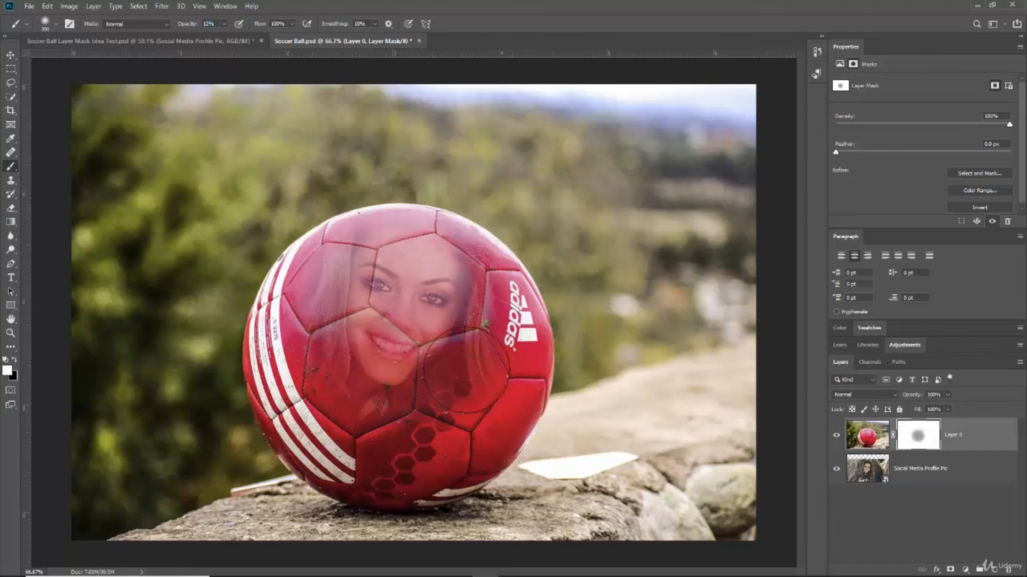
mouse_move(318, 239)
mouse_down()
mouse_move(308, 281)
mouse_move(323, 331)
mouse_move(378, 383)
mouse_up()
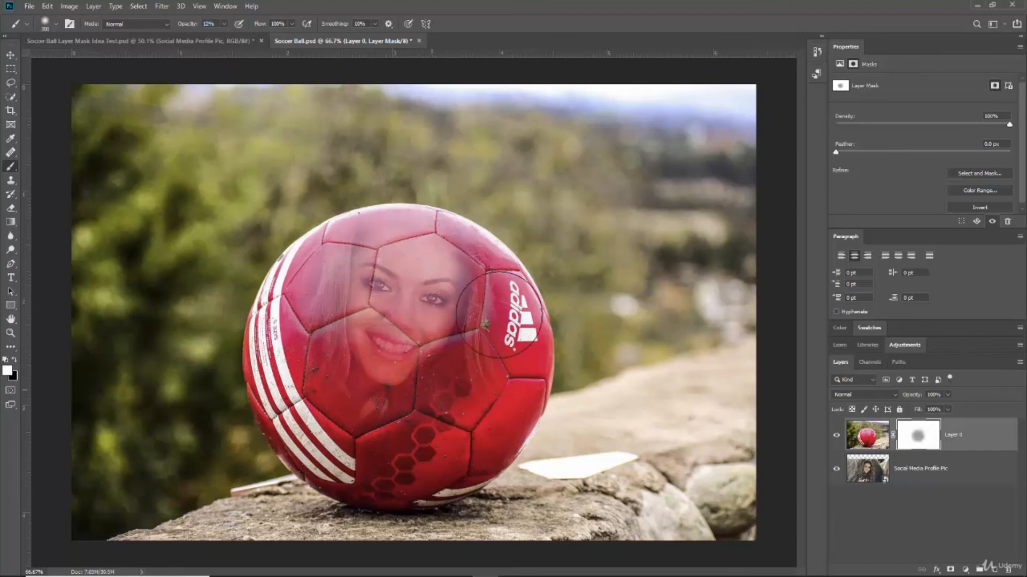